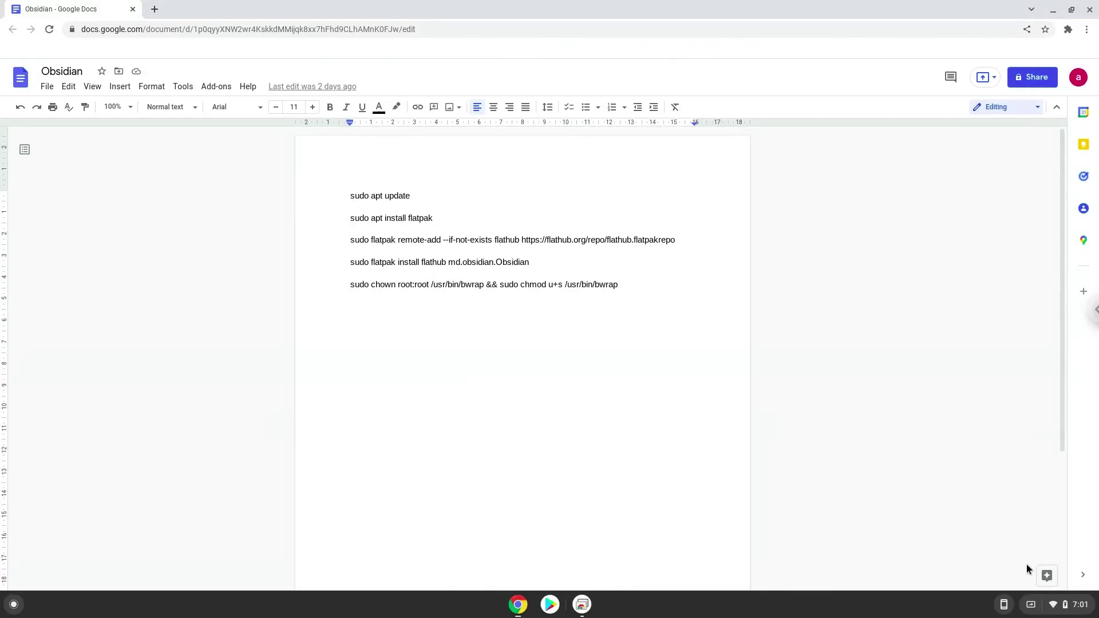
# Open the ChromeOS Quick Settings panel from the bottom-right status area.
pyautogui.click(1059, 612)
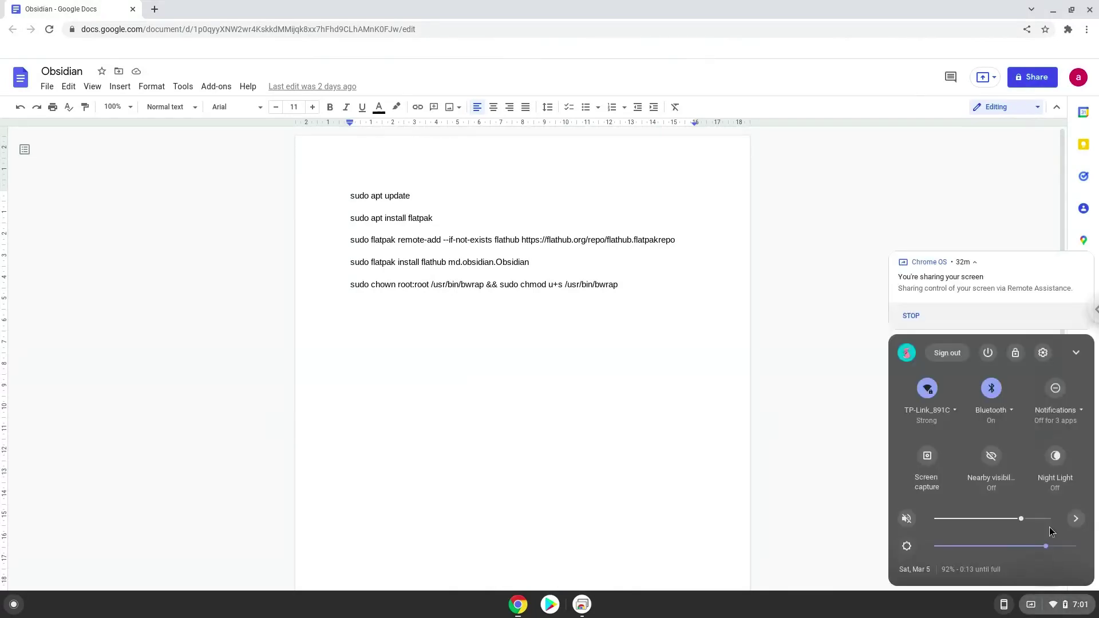
# Open ChromeOS Settings at the Developers section under Advanced.
pyautogui.click(1042, 352)
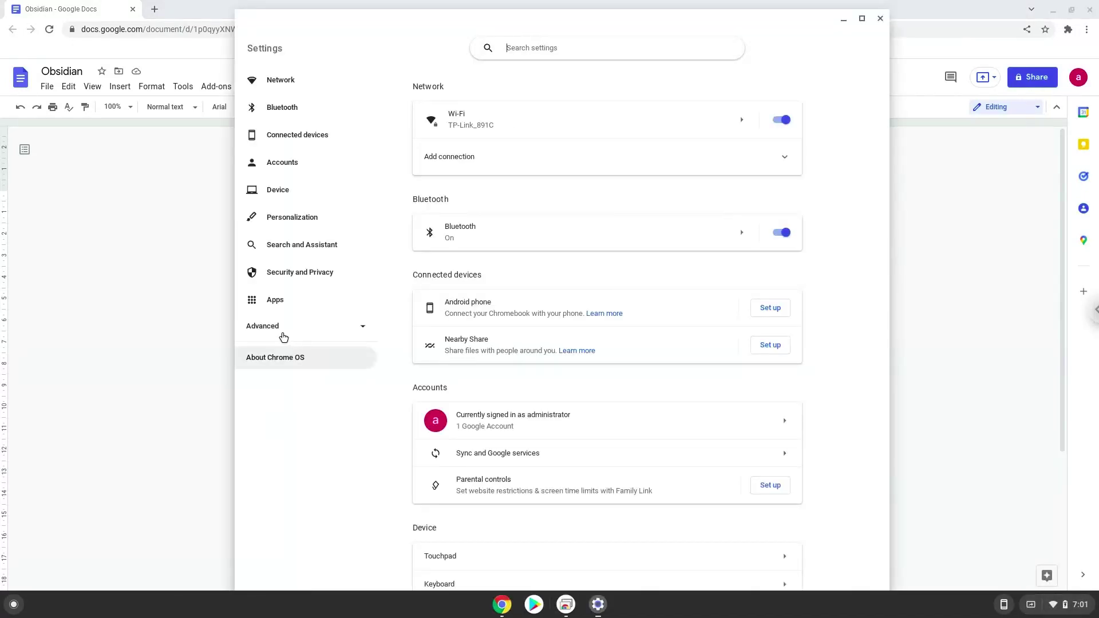
pyautogui.click(263, 329)
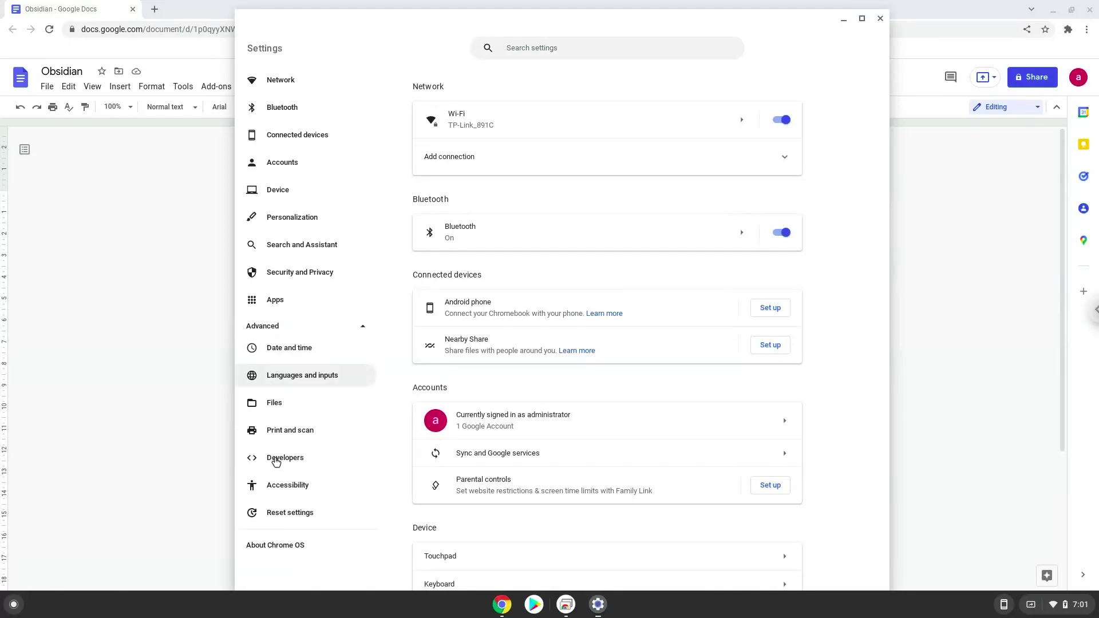
pyautogui.click(276, 461)
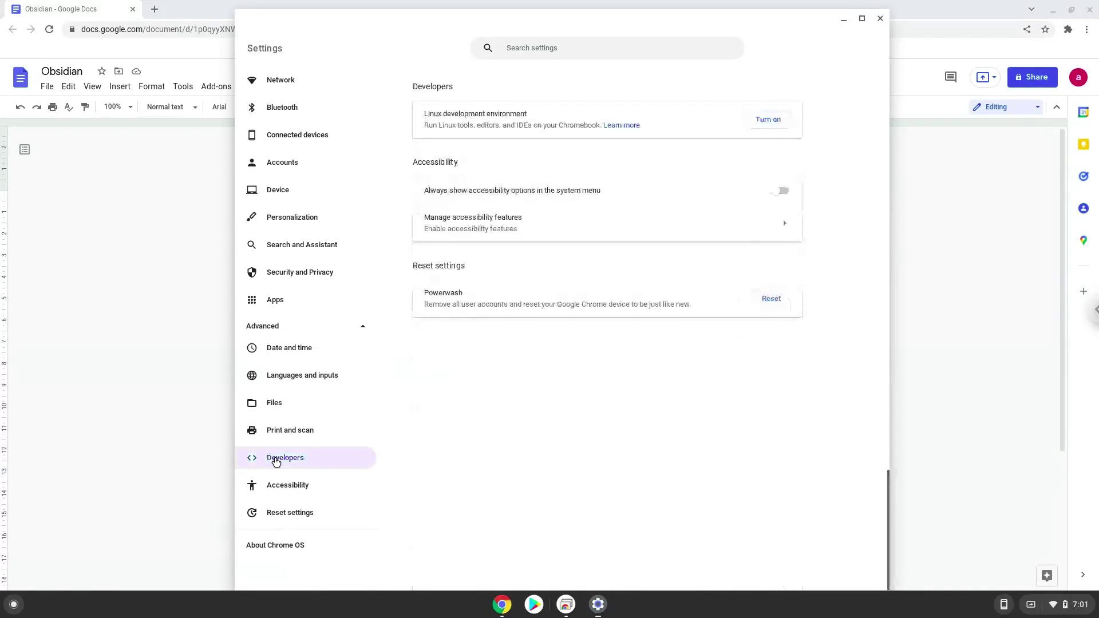
# Turn on the Linux development environment and install it with the recommended disk size.
pyautogui.click(769, 121)
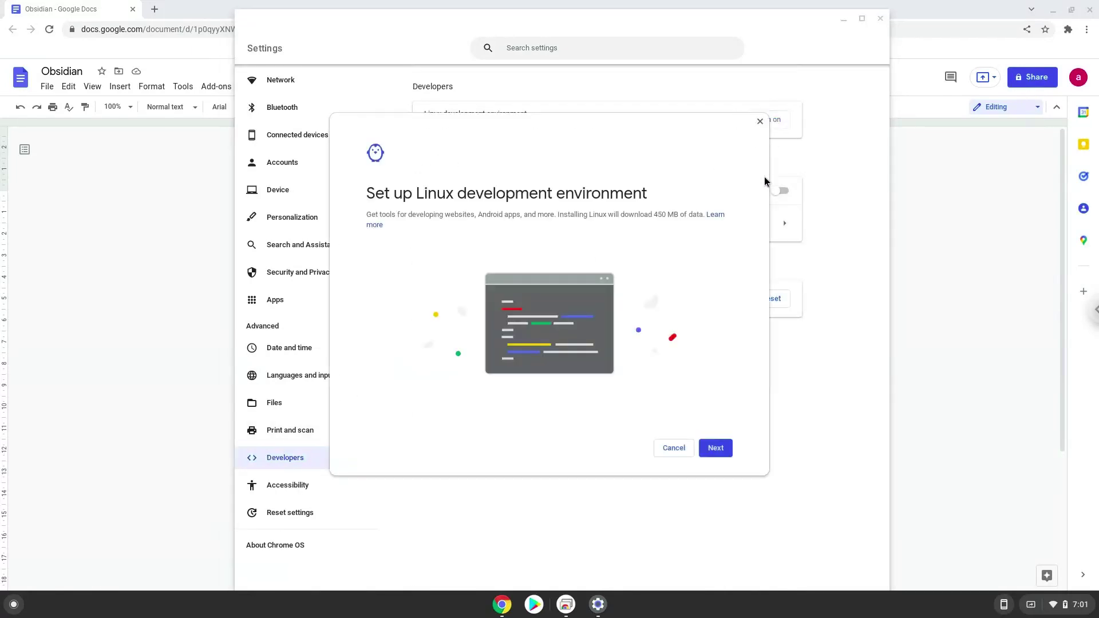
pyautogui.click(719, 454)
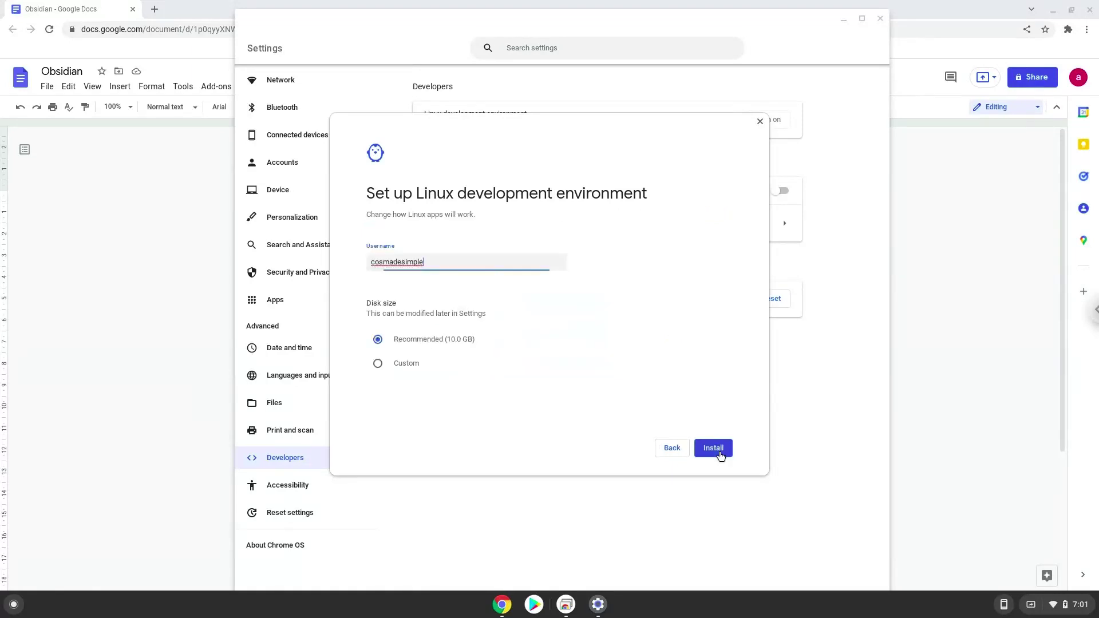
pyautogui.click(720, 455)
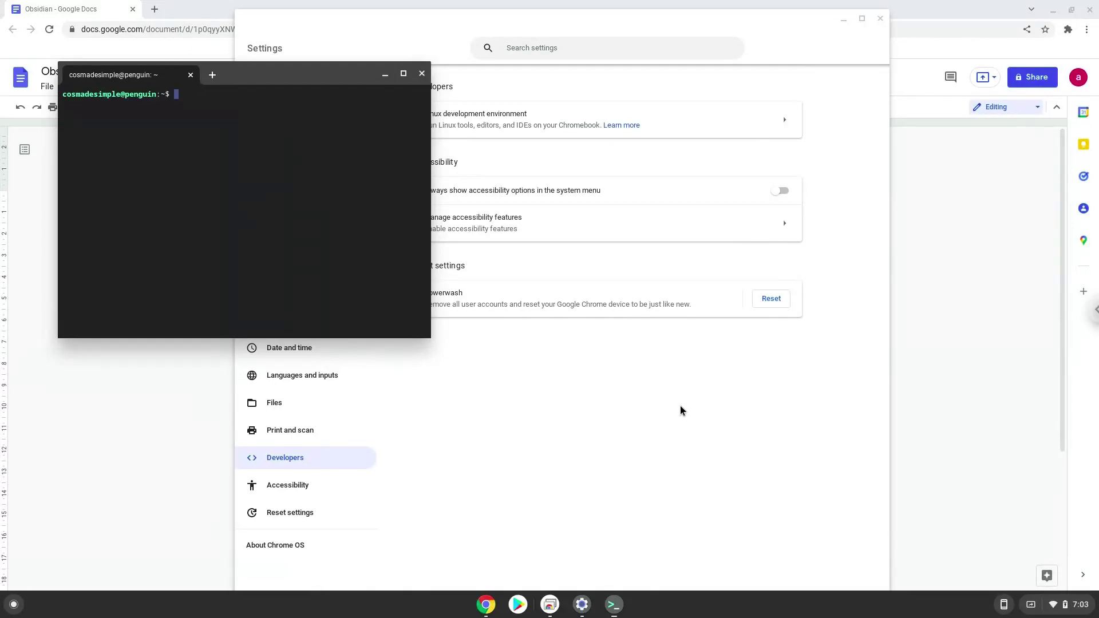
# Close the terminal and Settings, copy 'sudo apt update', and search apps for 'terminal'.
pyautogui.click(422, 73)
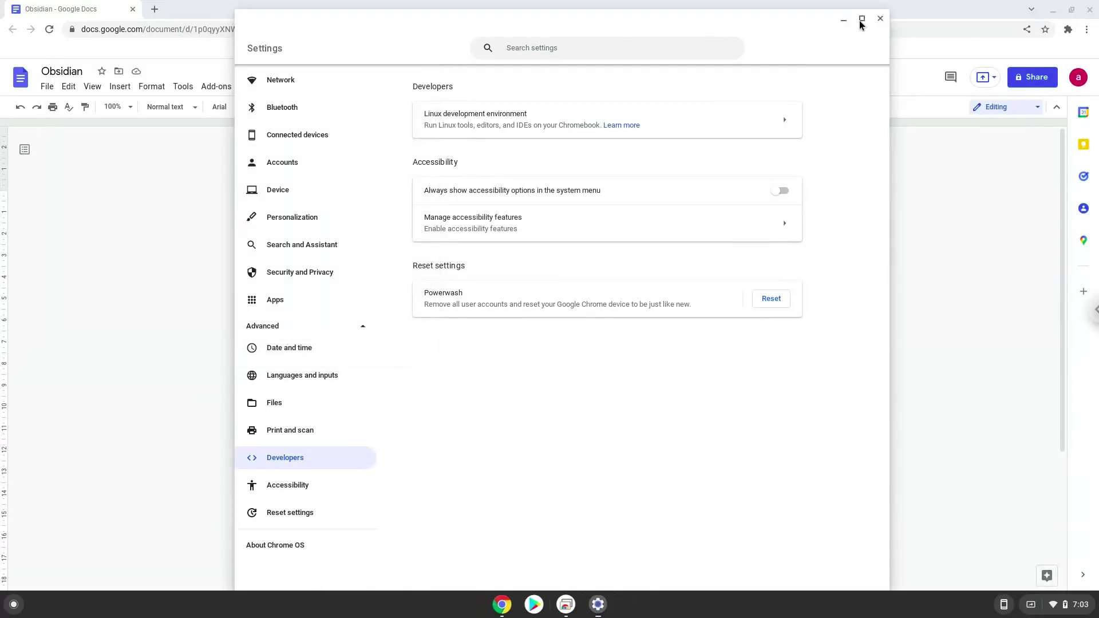
pyautogui.click(881, 19)
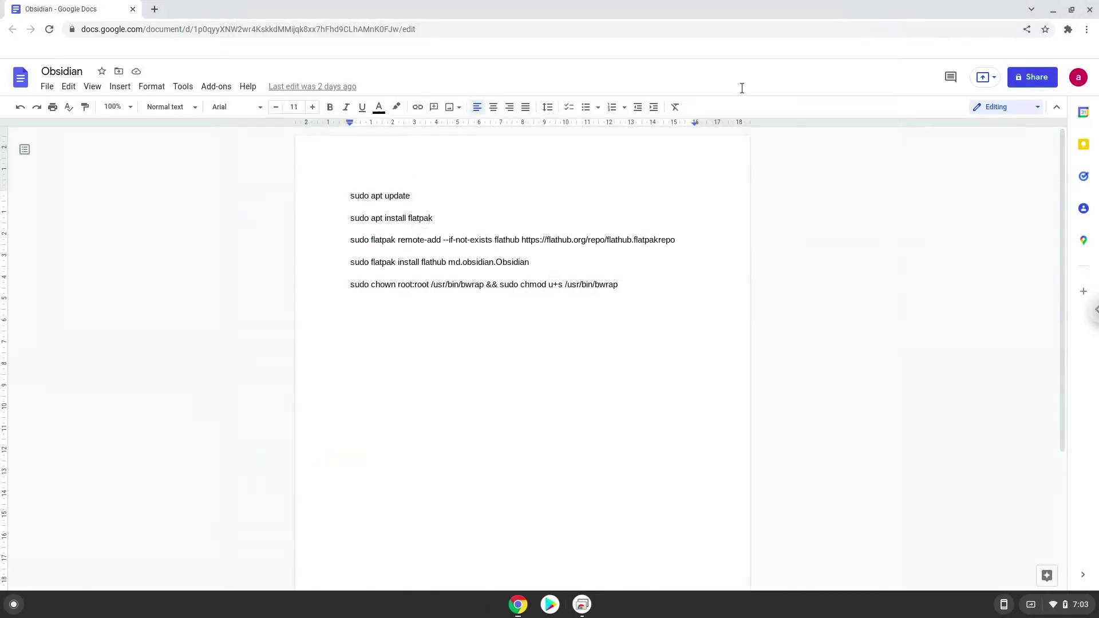
pyautogui.tripleClick(400, 197)
pyautogui.rightClick(401, 196)
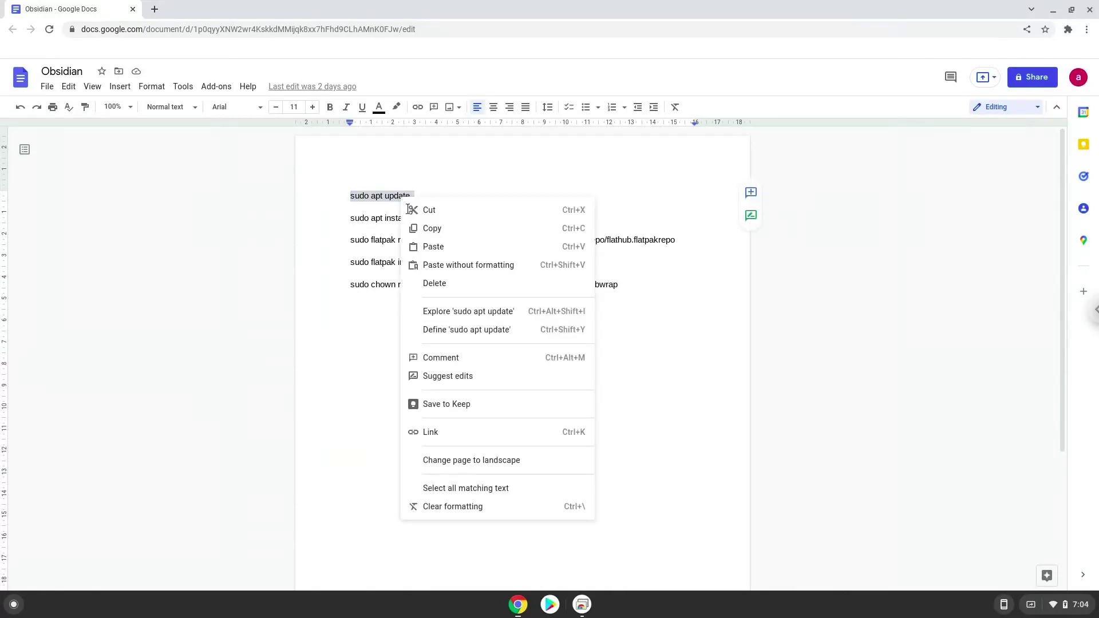
pyautogui.click(425, 229)
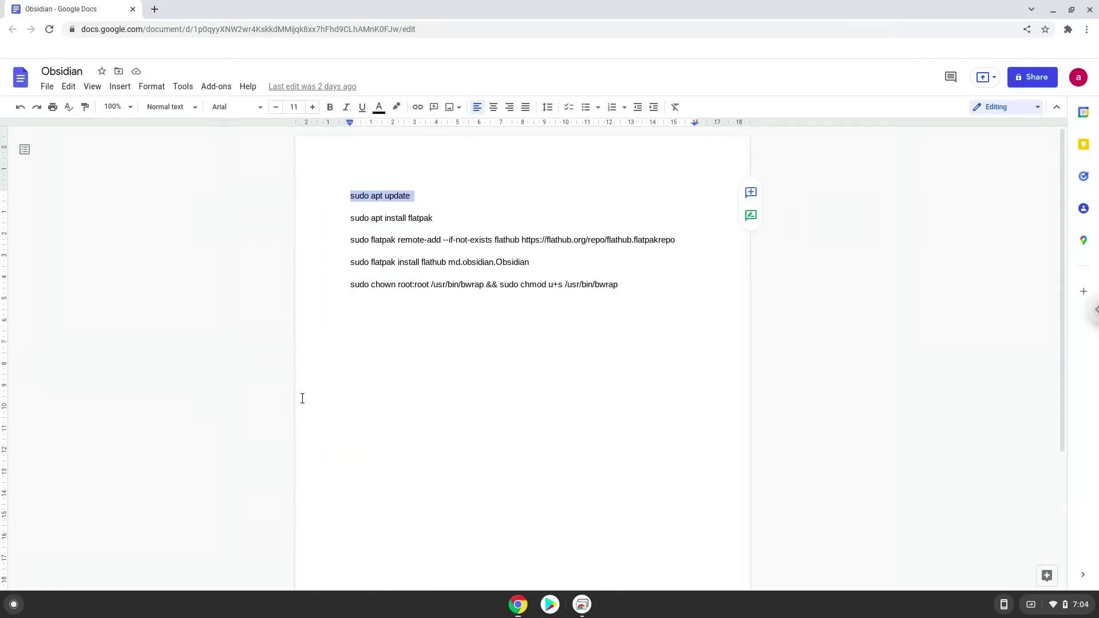
pyautogui.click(13, 605)
pyautogui.write('terminal')
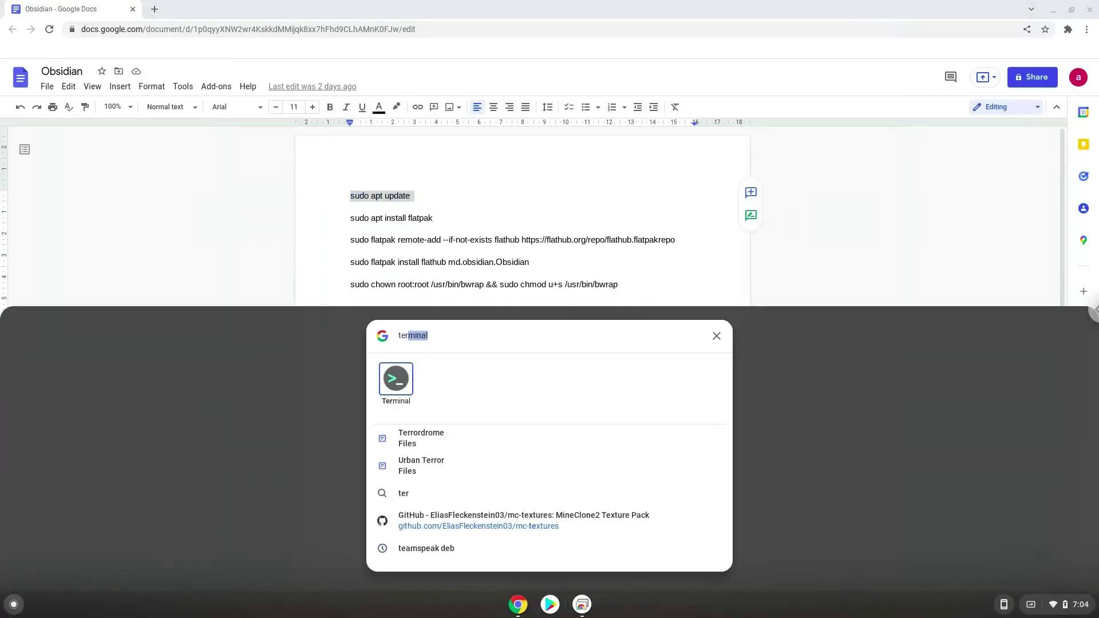
# Launch the Terminal app from the search results.
pyautogui.click(386, 376)
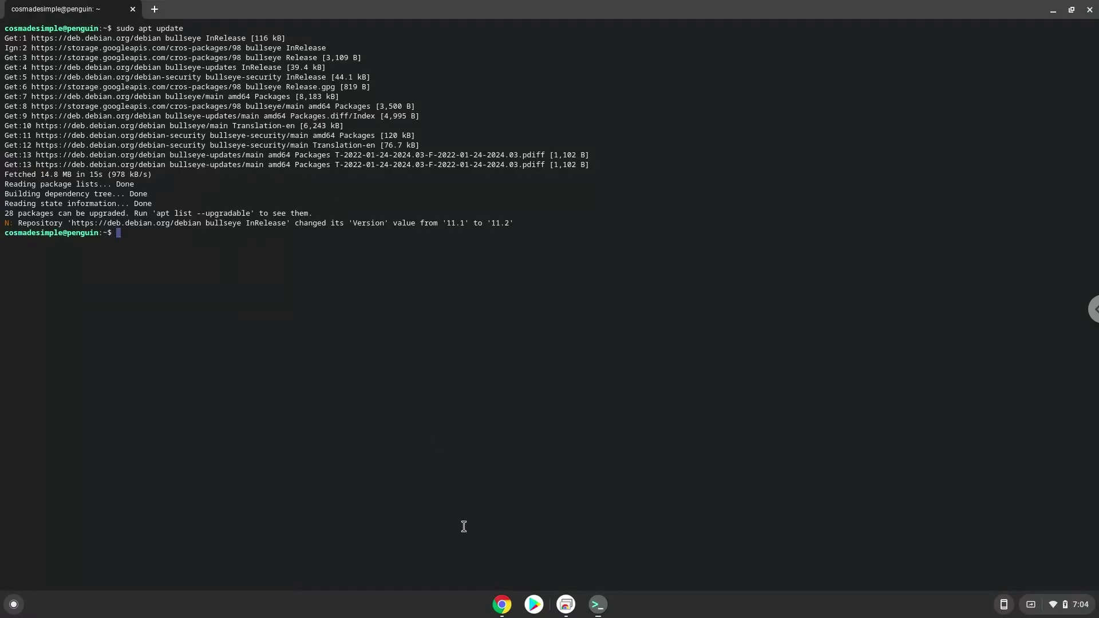
# Copy 'sudo apt install flatpak' from the document, paste it into the terminal, and confirm installation.
pyautogui.click(500, 607)
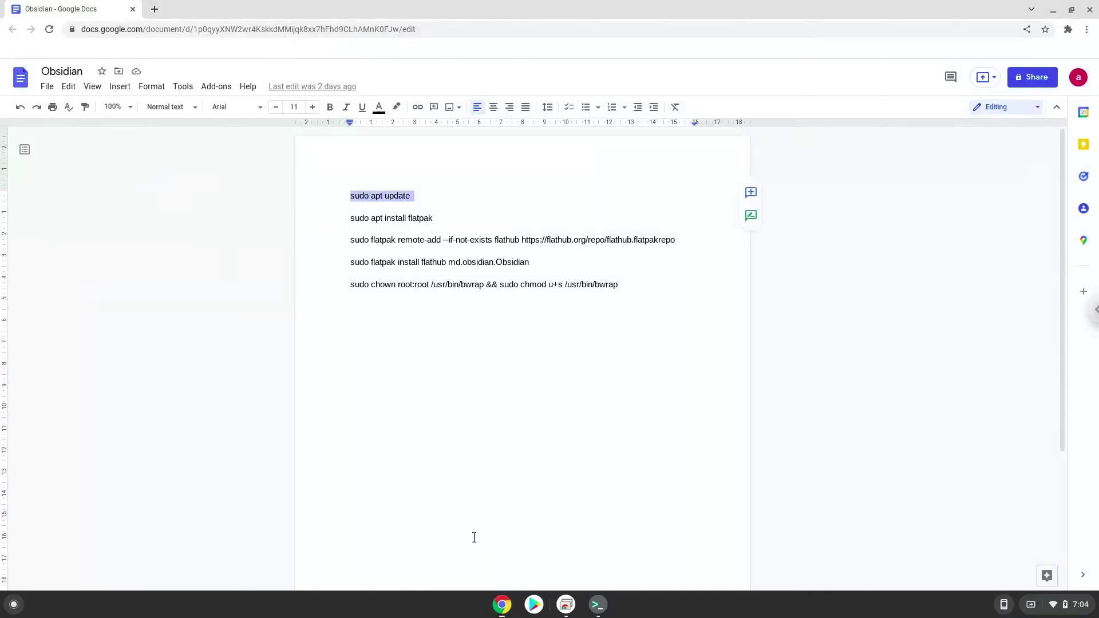
pyautogui.tripleClick(367, 223)
pyautogui.rightClick(367, 222)
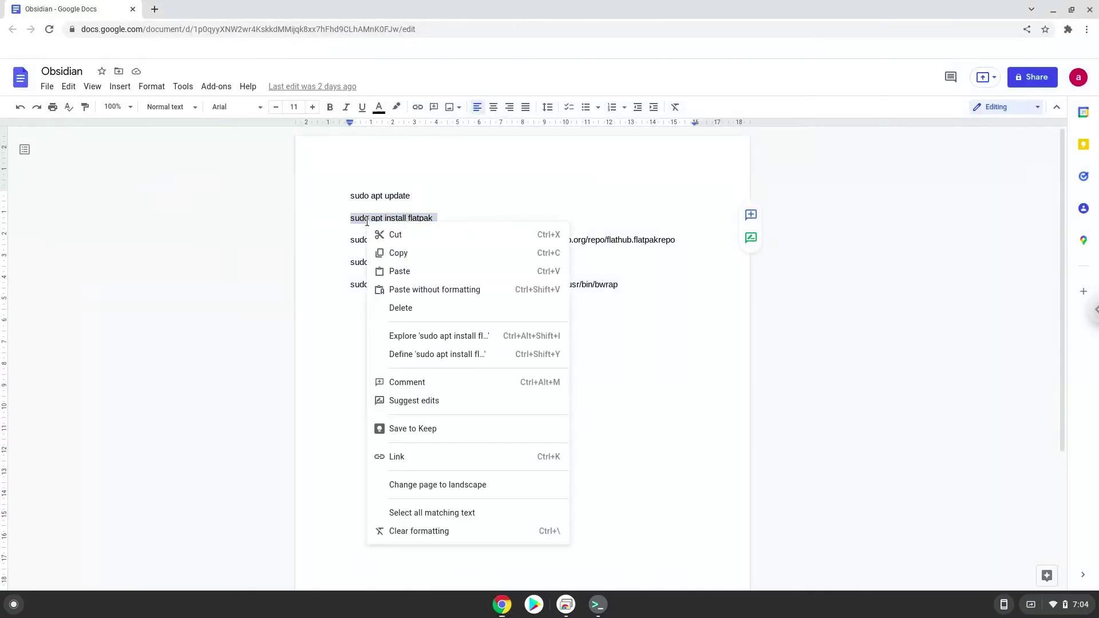
pyautogui.click(395, 254)
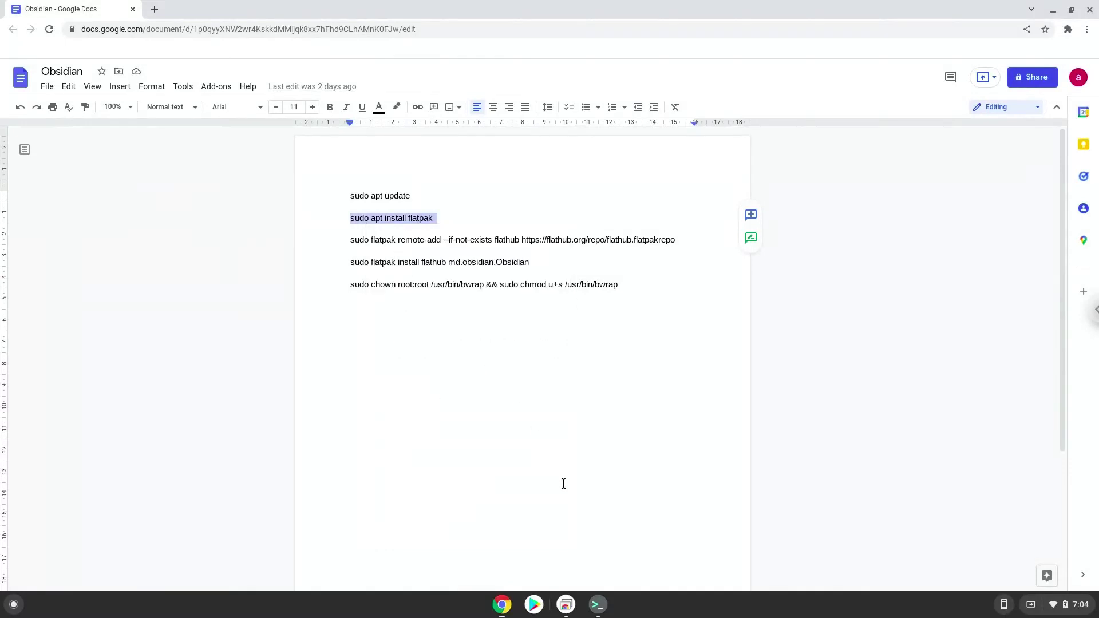
pyautogui.click(598, 605)
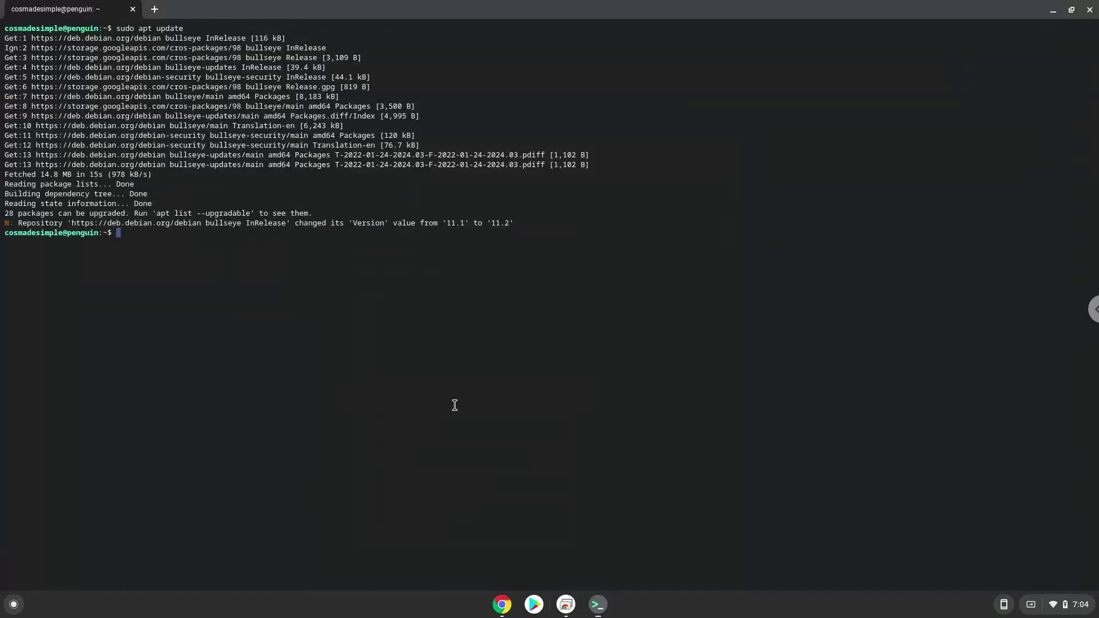
pyautogui.rightClick(455, 405)
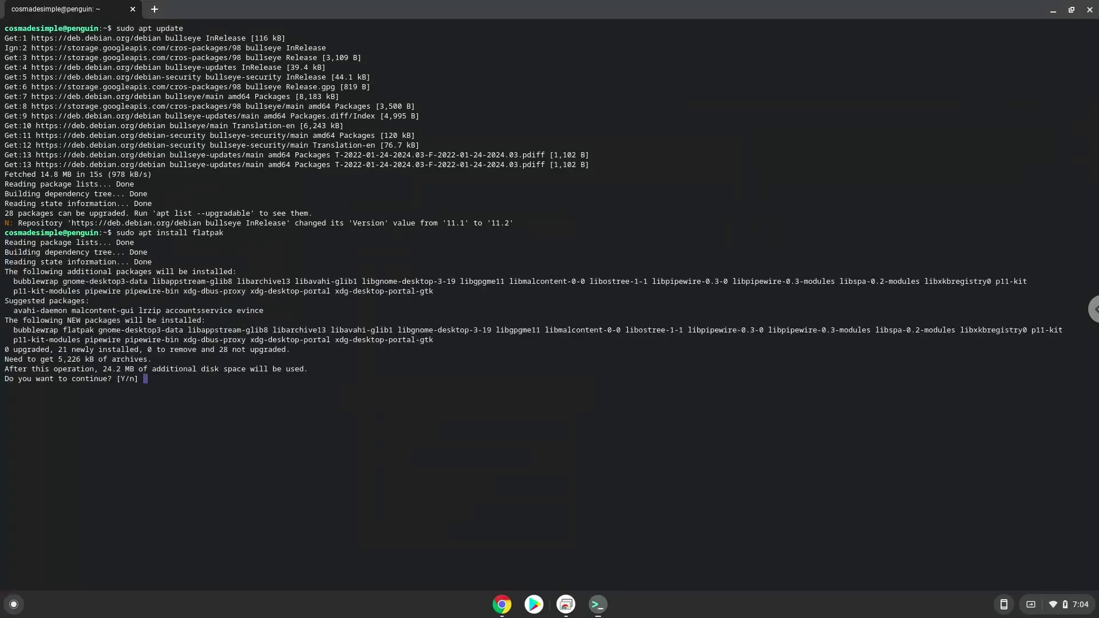
pyautogui.press('Return')
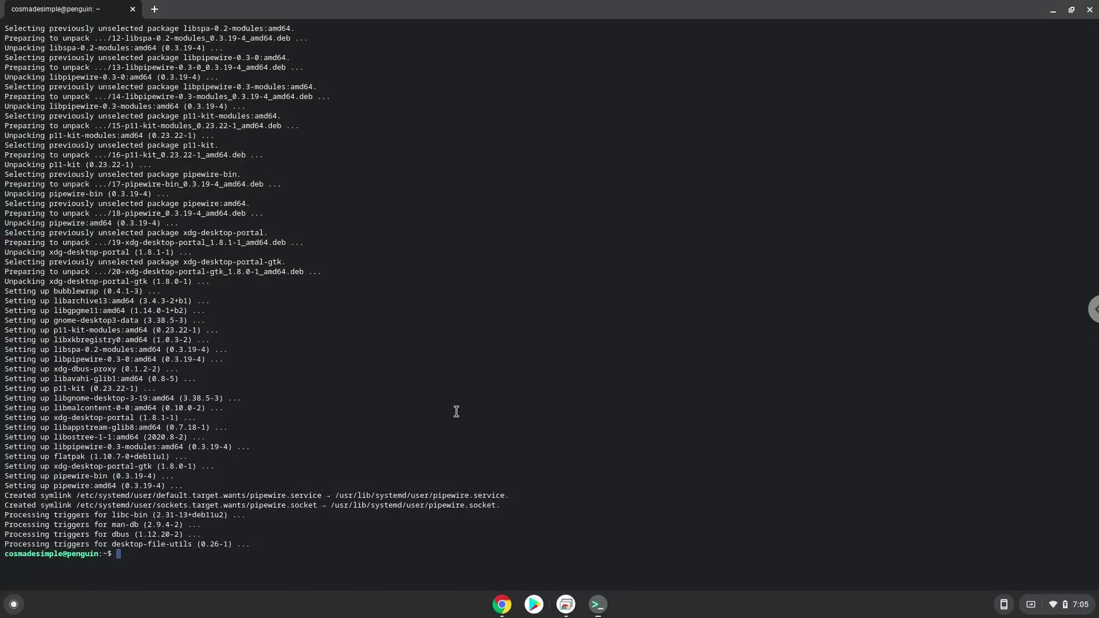
# Copy the Flathub 'flatpak remote-add' command from the document and run it in the terminal.
pyautogui.click(499, 605)
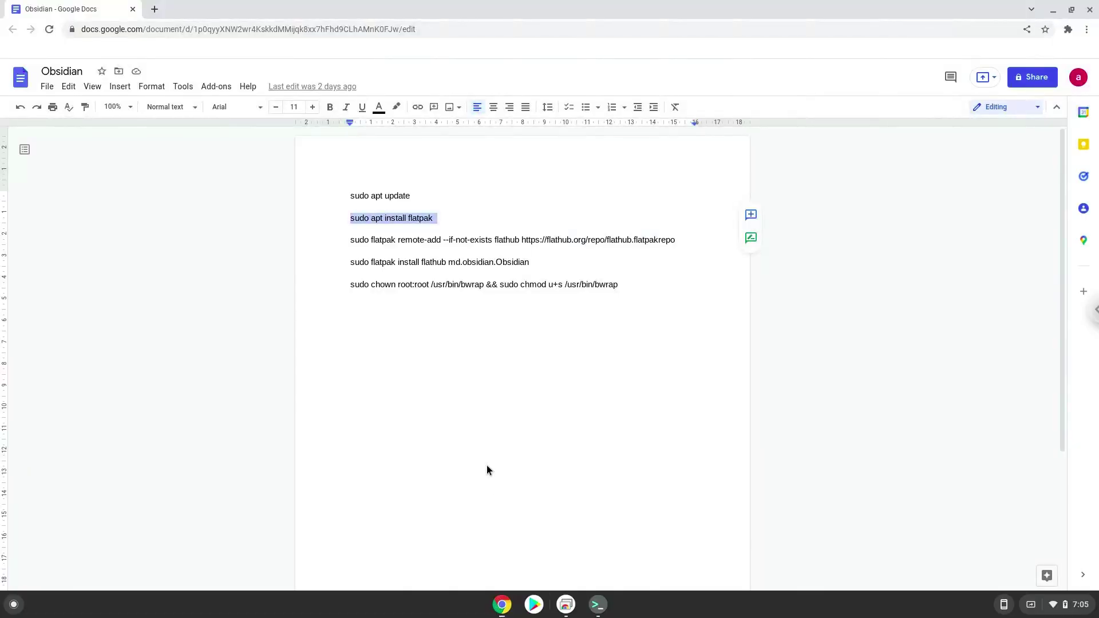
pyautogui.tripleClick(435, 241)
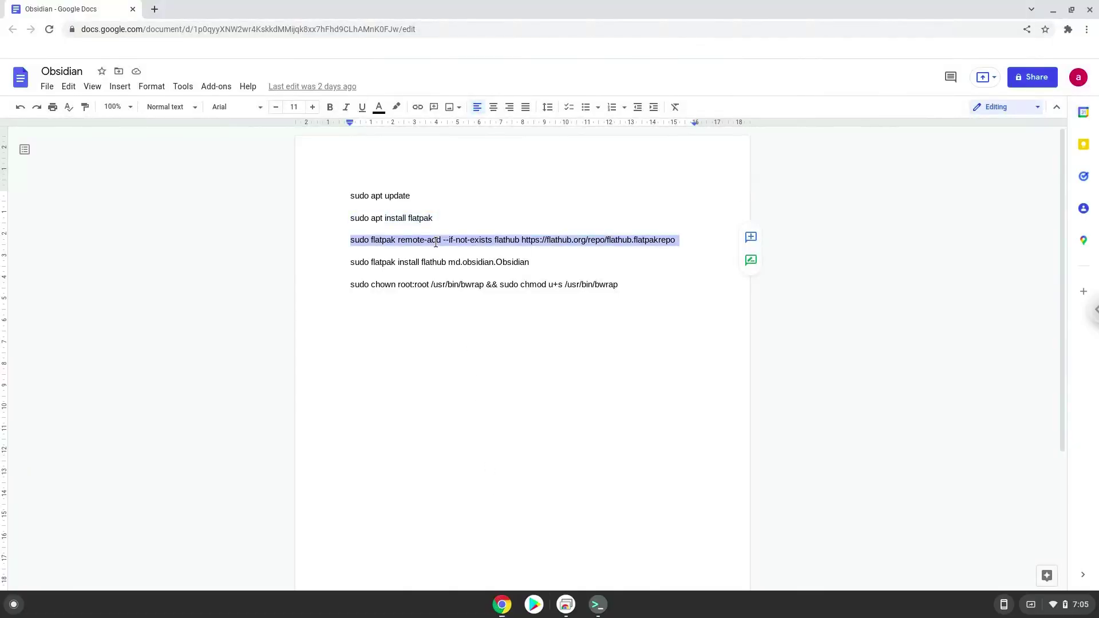
pyautogui.rightClick(435, 242)
pyautogui.click(474, 274)
pyautogui.click(598, 605)
pyautogui.hotkey('ctrl', 'shift', 'v')
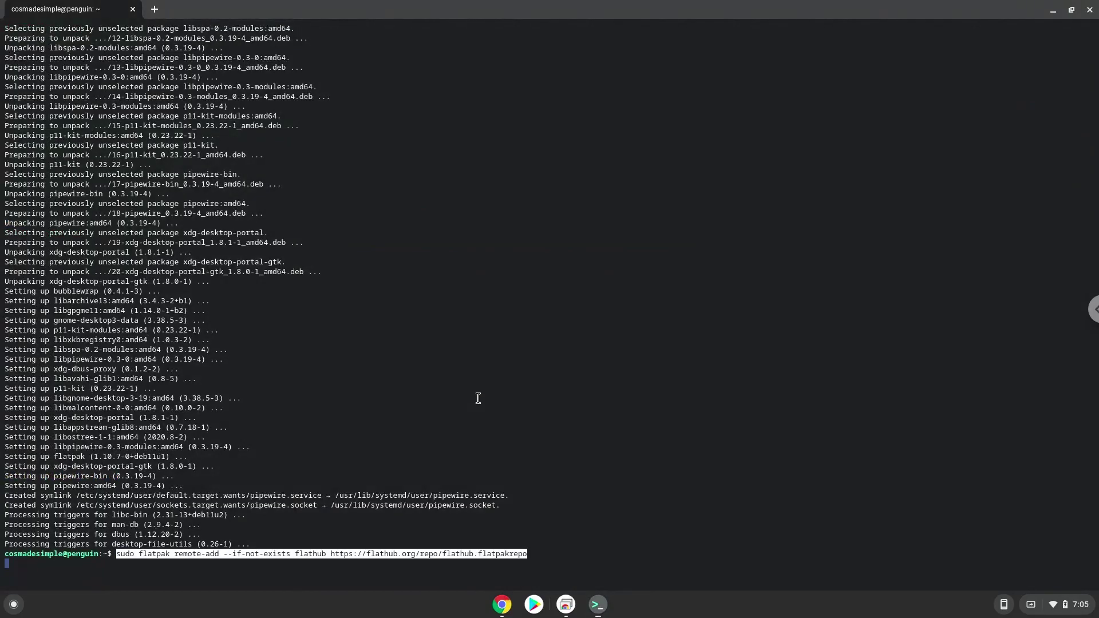
pyautogui.press('Return')
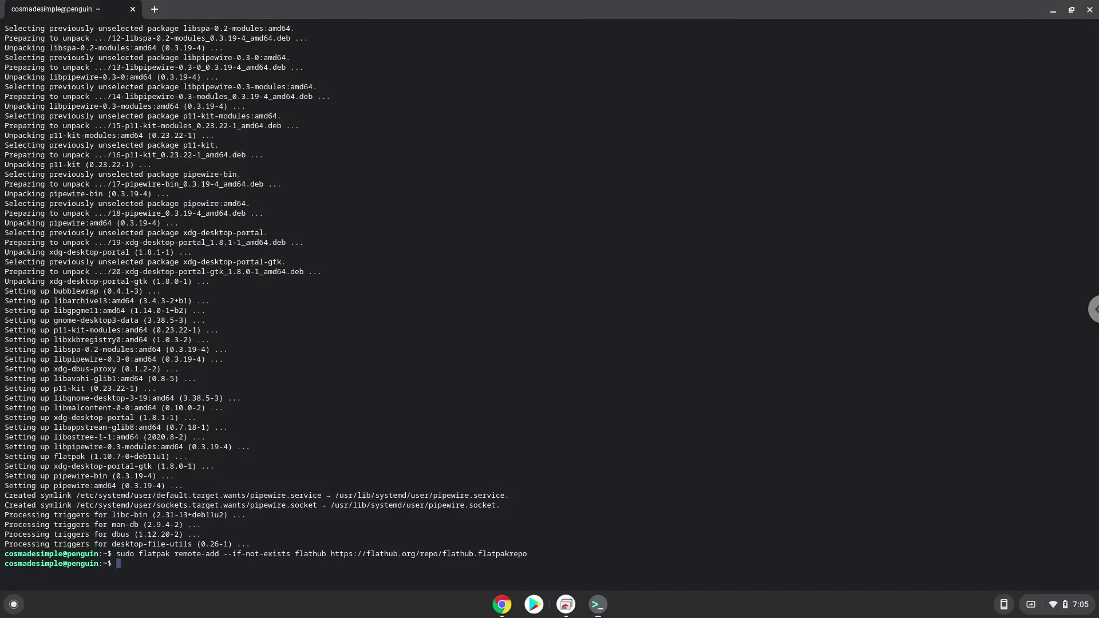
# Copy the Obsidian 'flatpak install' command into the terminal, run it, and accept the prompt.
pyautogui.click(501, 611)
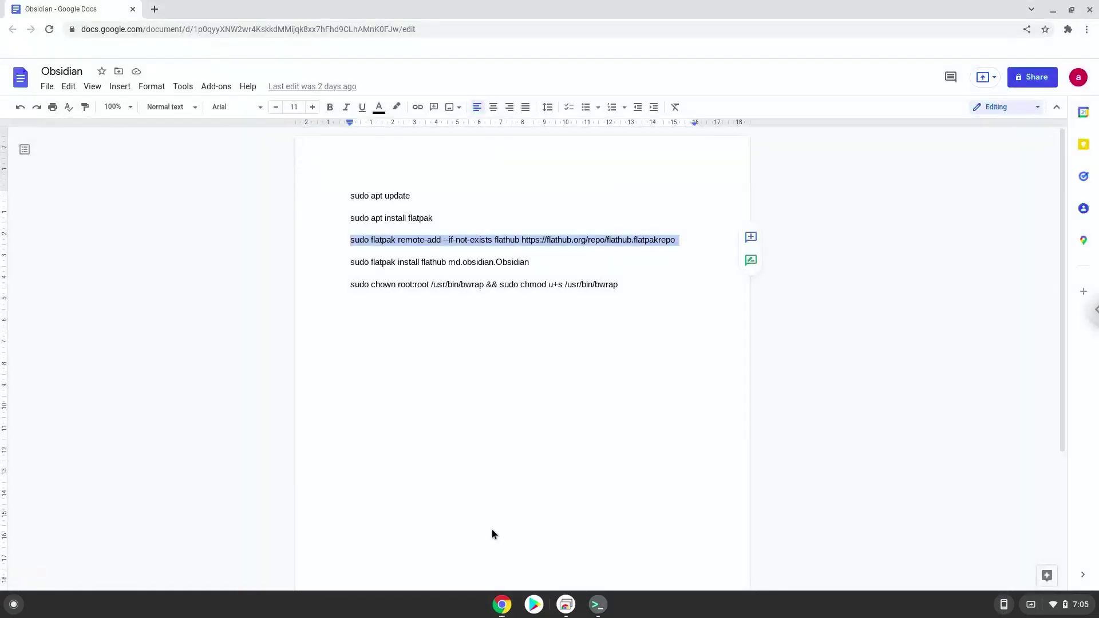
pyautogui.tripleClick(442, 262)
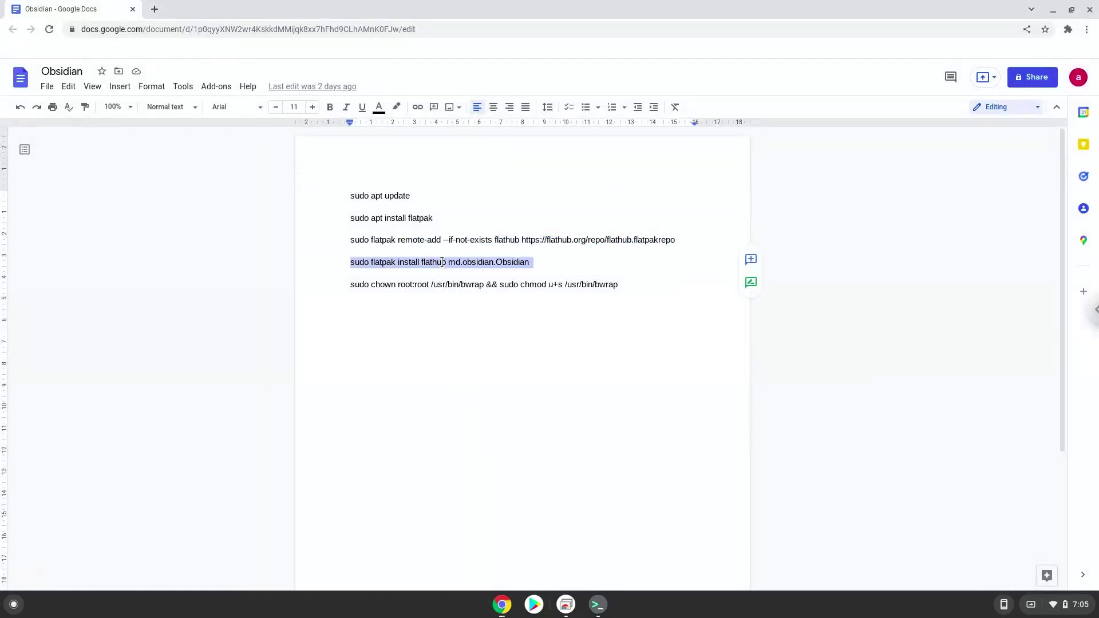
pyautogui.rightClick(442, 262)
pyautogui.click(470, 292)
pyautogui.click(598, 605)
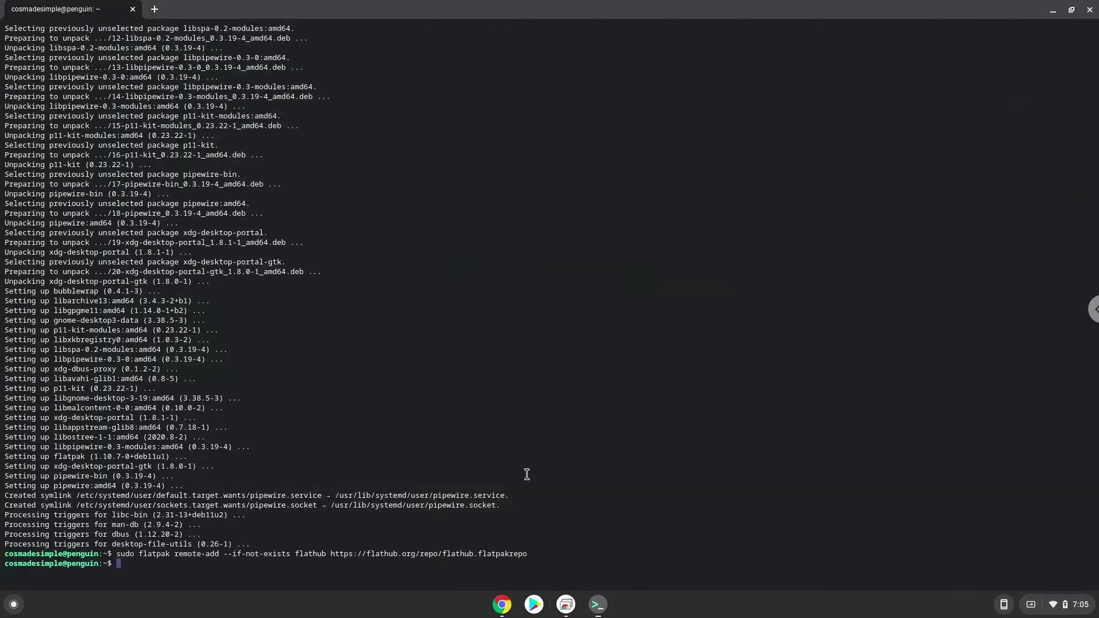
pyautogui.hotkey('ctrl', 'shift', 'v')
pyautogui.press('Return')
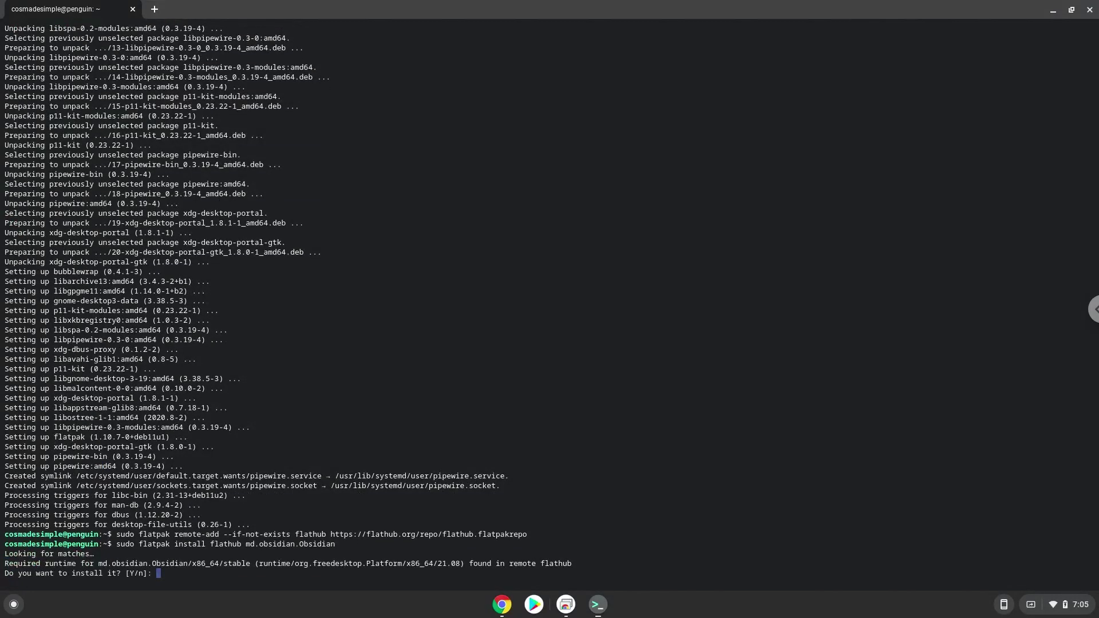
pyautogui.press('Return')
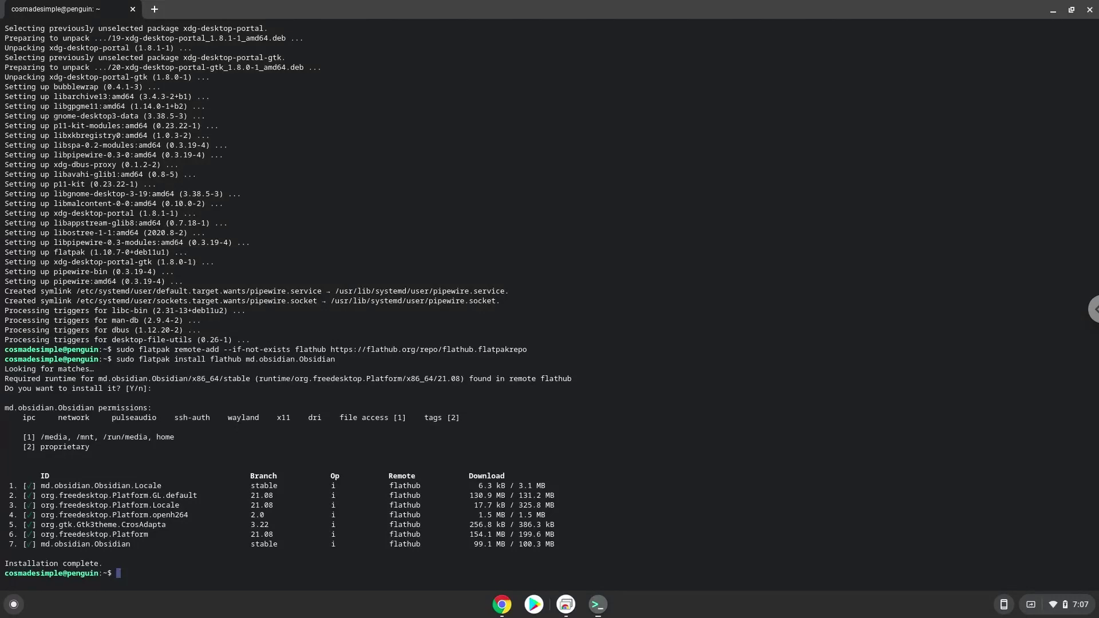
# Copy the 'sudo chown … && sudo chmod u+s /usr/bin/bwrap' command and run it in the terminal.
pyautogui.click(502, 605)
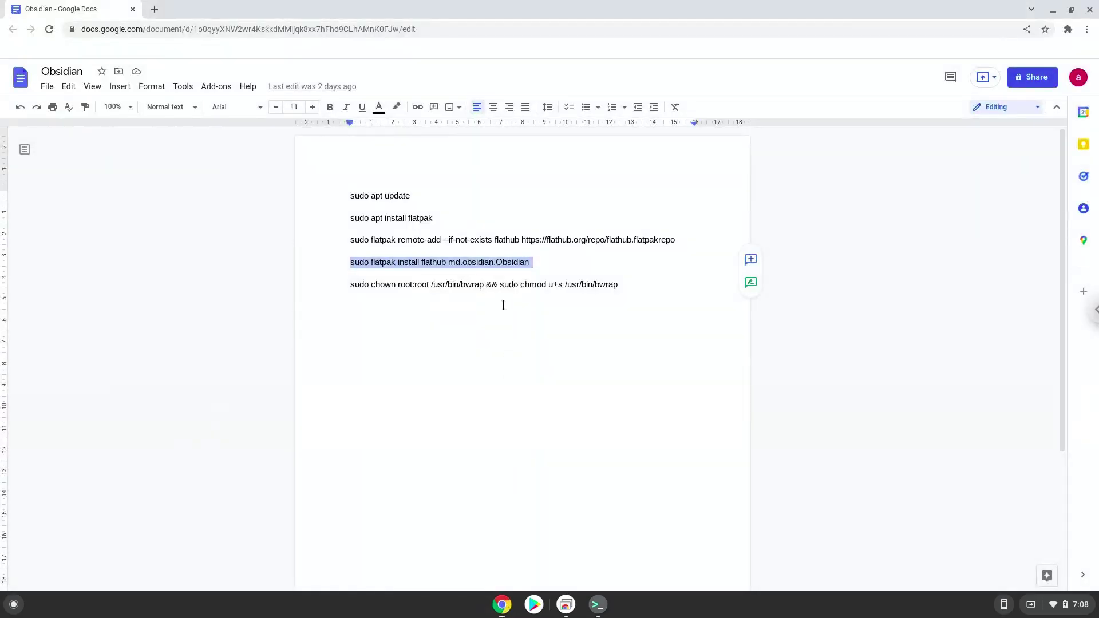
pyautogui.tripleClick(502, 284)
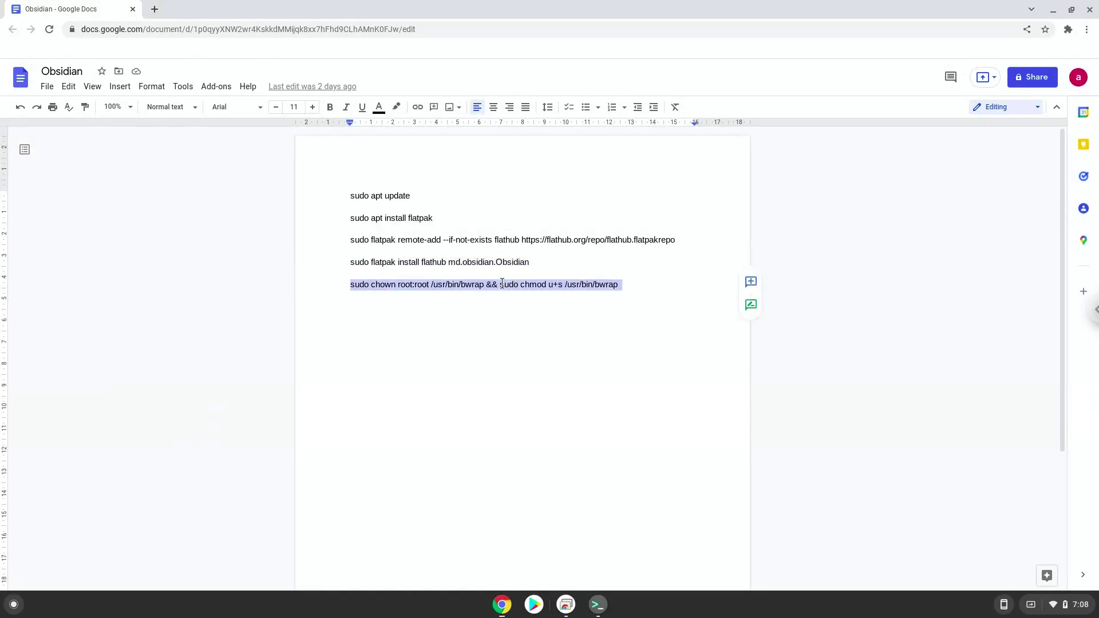
pyautogui.rightClick(501, 285)
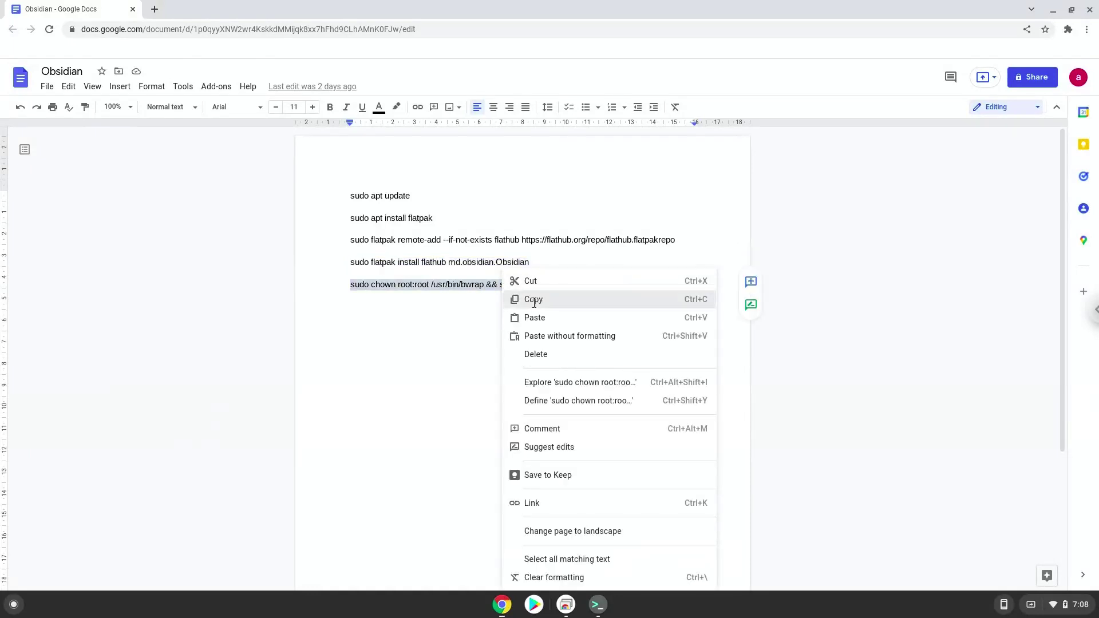
pyautogui.click(532, 299)
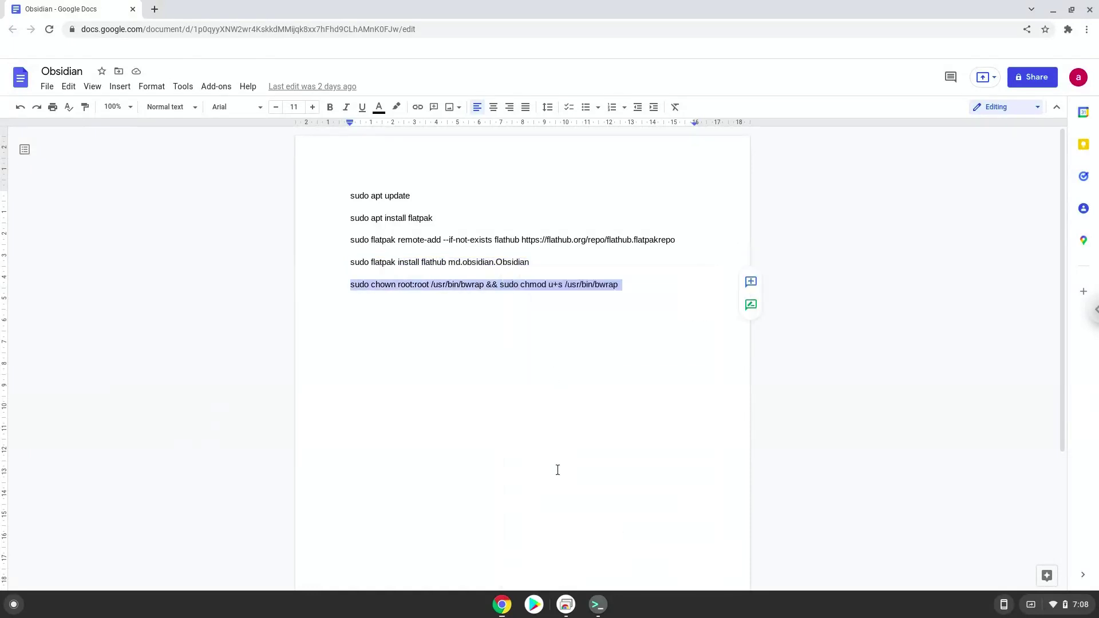
pyautogui.click(592, 606)
pyautogui.hotkey('ctrl', 'shift', 'v')
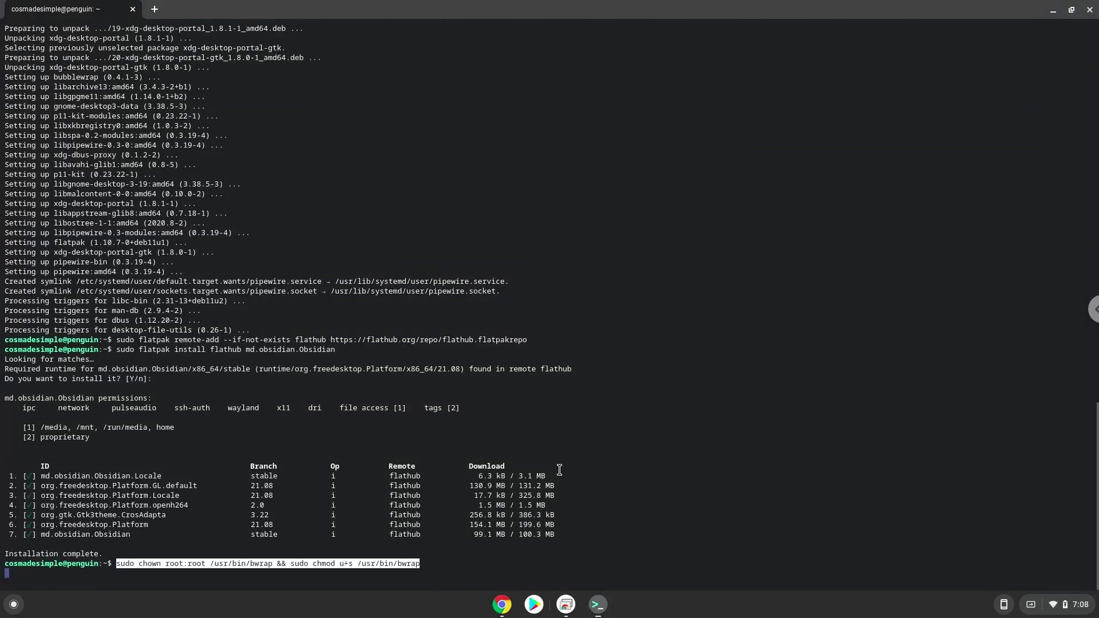
pyautogui.press('Return')
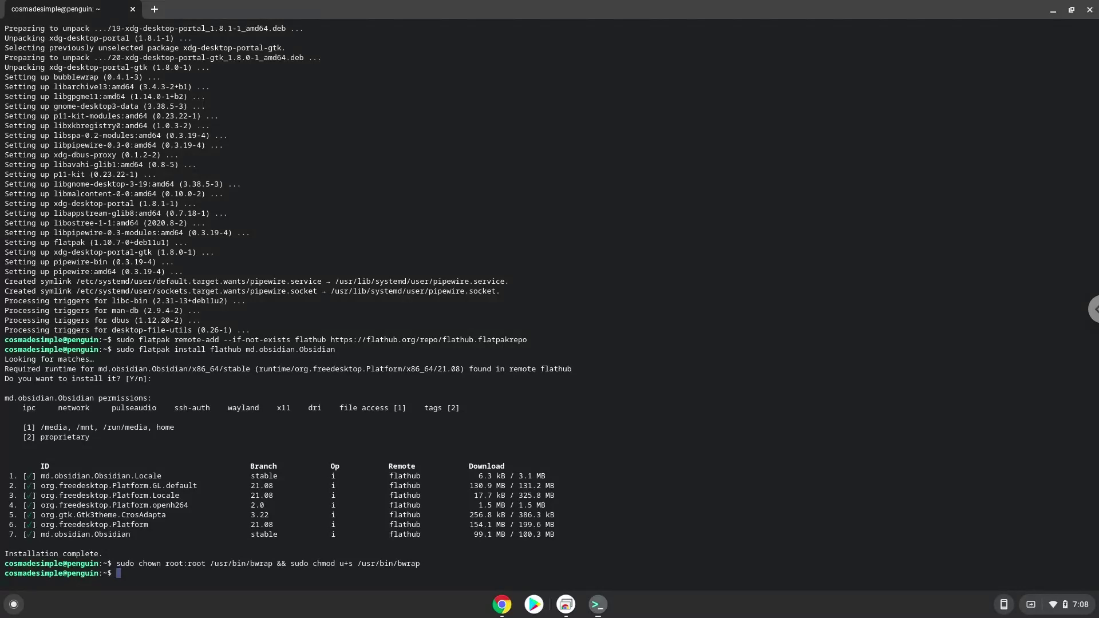
# Close the terminal, then open the Launcher's Linux apps folder showing Obsidian.
pyautogui.click(1091, 10)
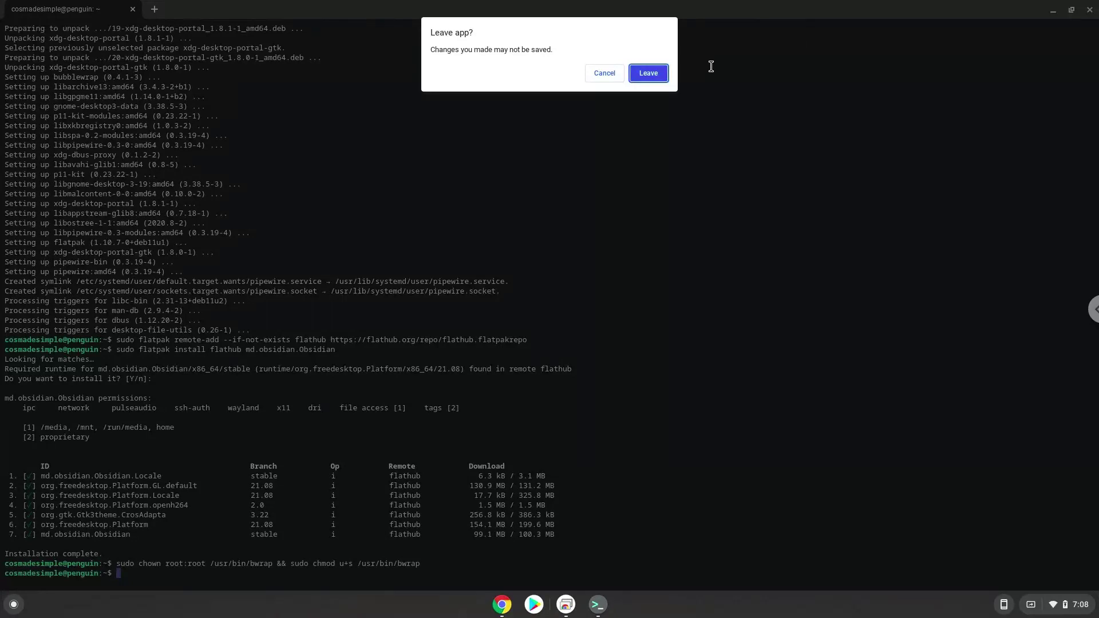
pyautogui.click(655, 74)
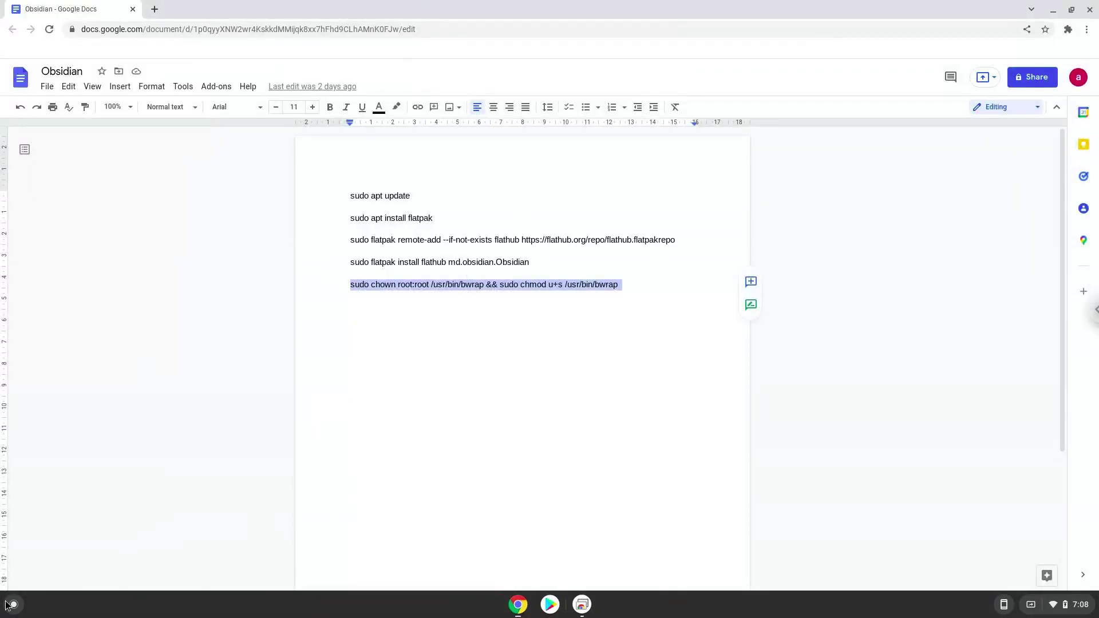
pyautogui.click(13, 605)
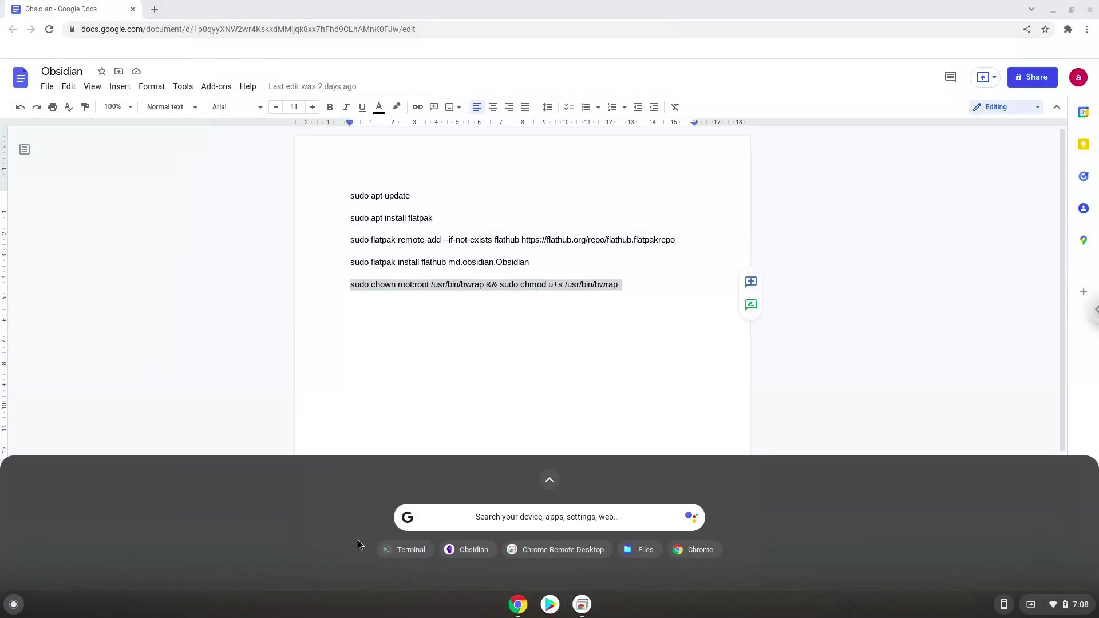
pyautogui.click(550, 479)
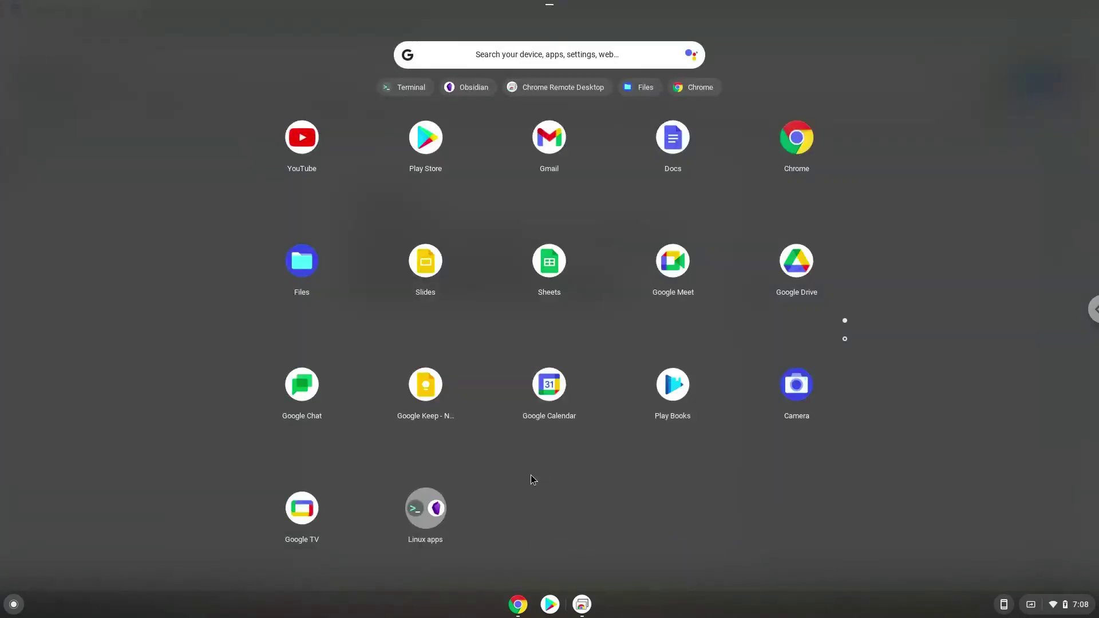
pyautogui.click(433, 515)
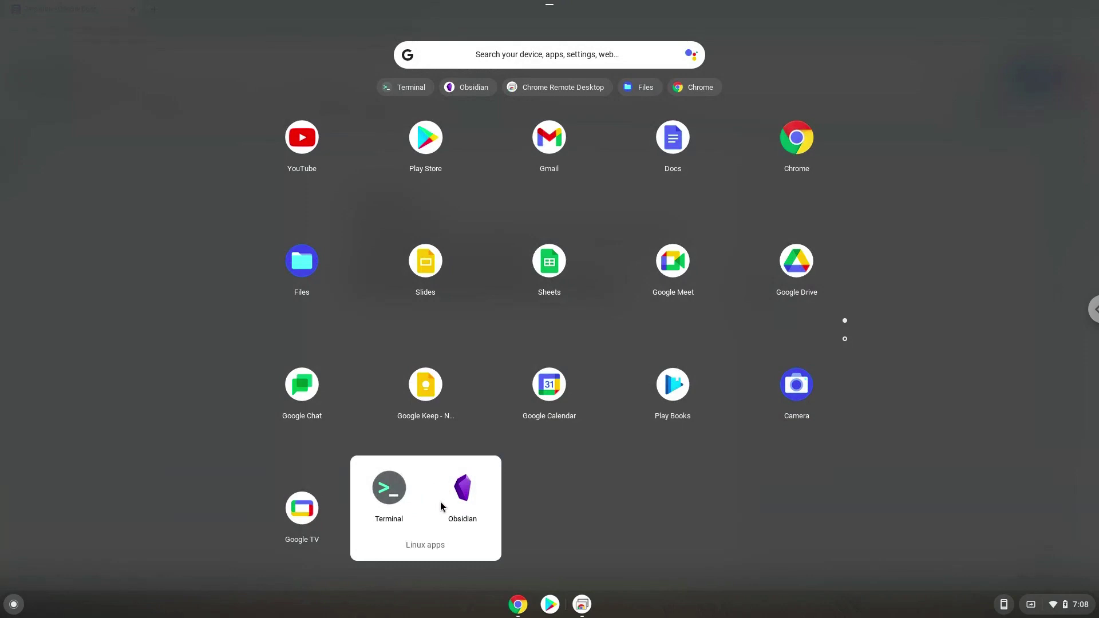
# Launch Obsidian from the Linux apps, minimize the Docs window, and maximize Obsidian's welcome screen.
pyautogui.click(460, 488)
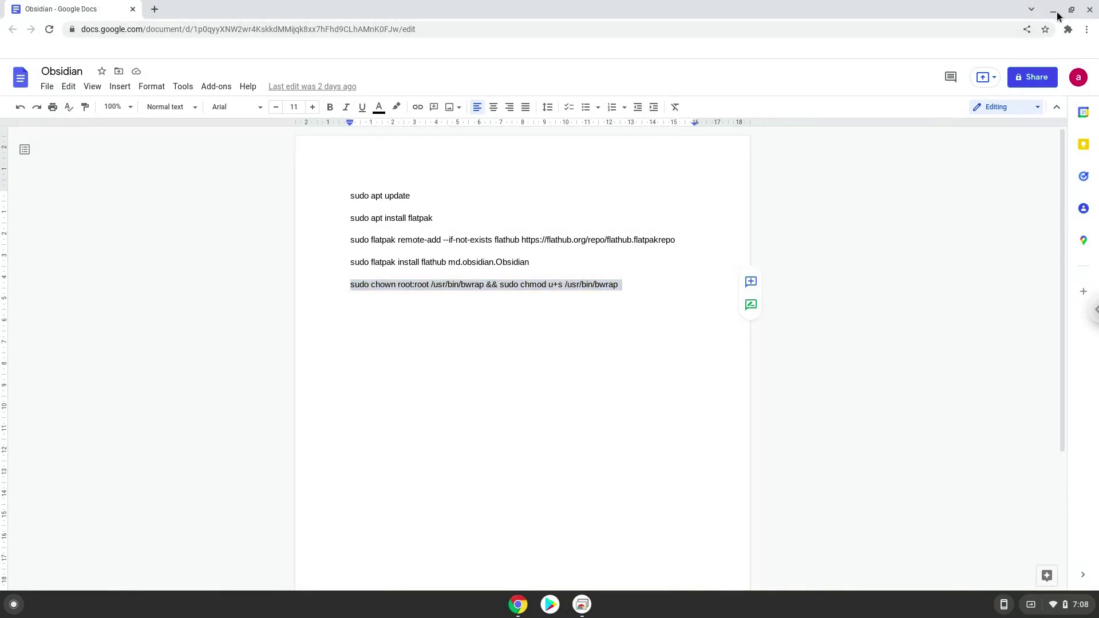
pyautogui.click(1056, 12)
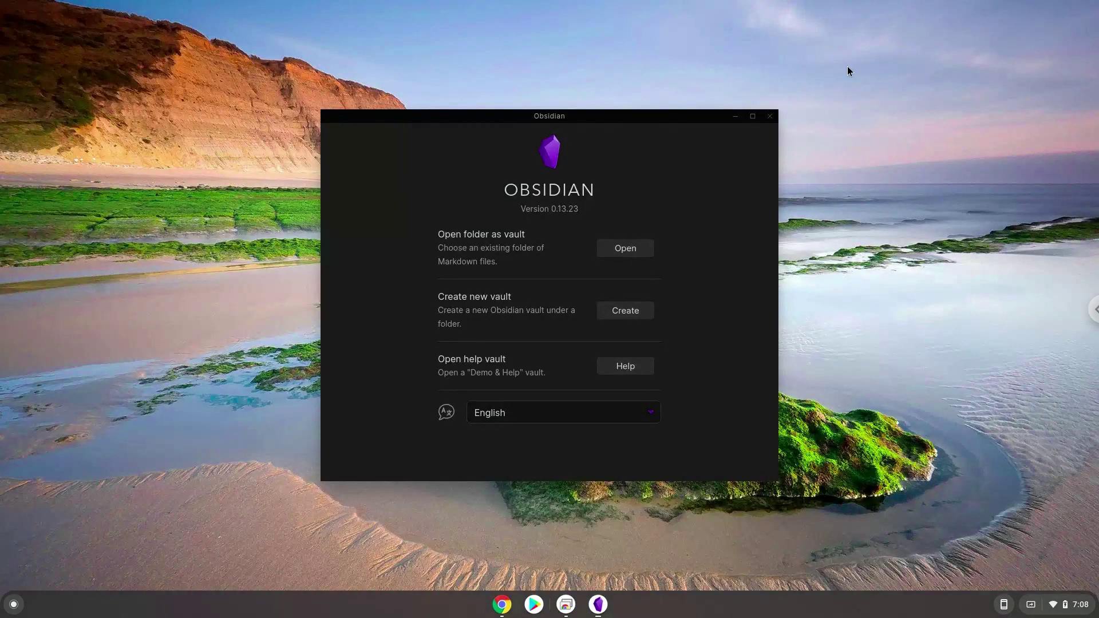
pyautogui.click(754, 117)
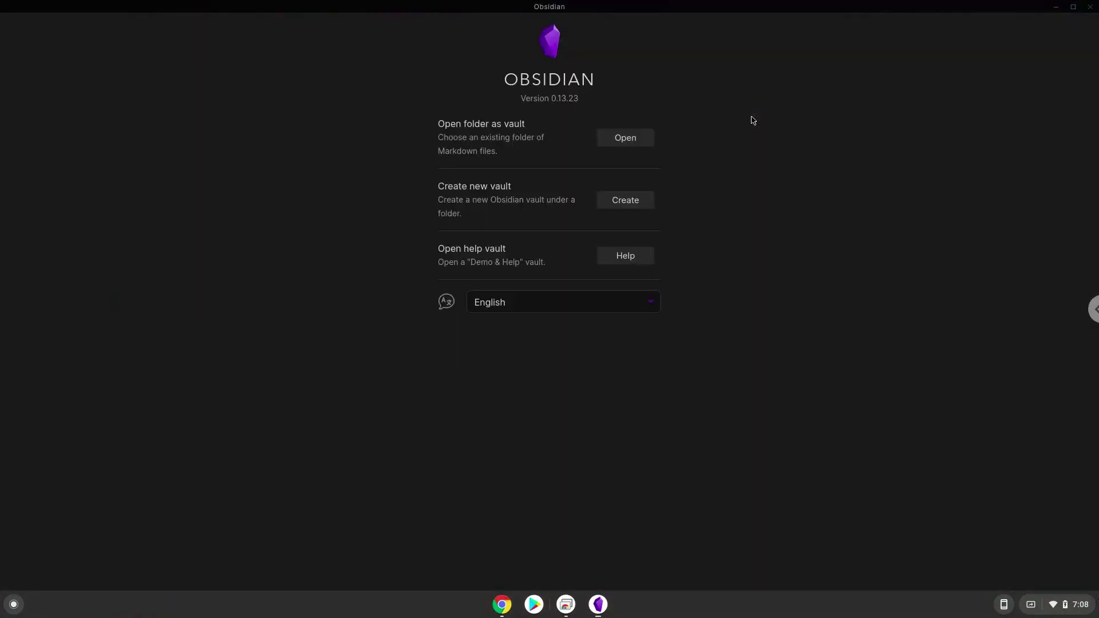